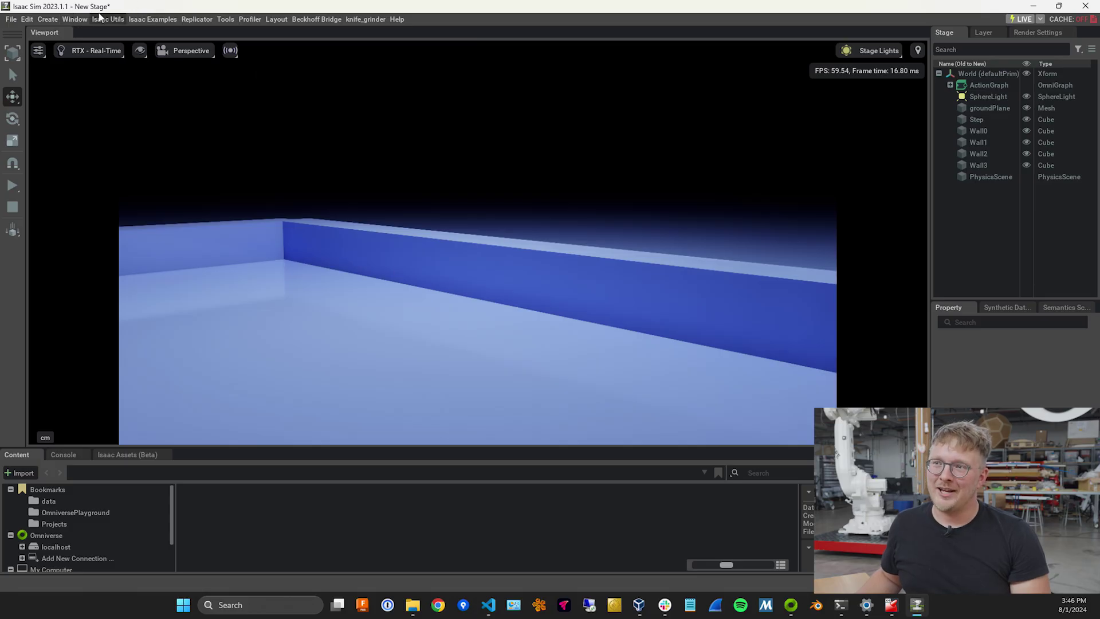
# Open the physics Demo Scenes panel from Window > Simulation to reach the Action Graph character controller demo.
pyautogui.click(74, 19)
pyautogui.moveTo(119, 102)
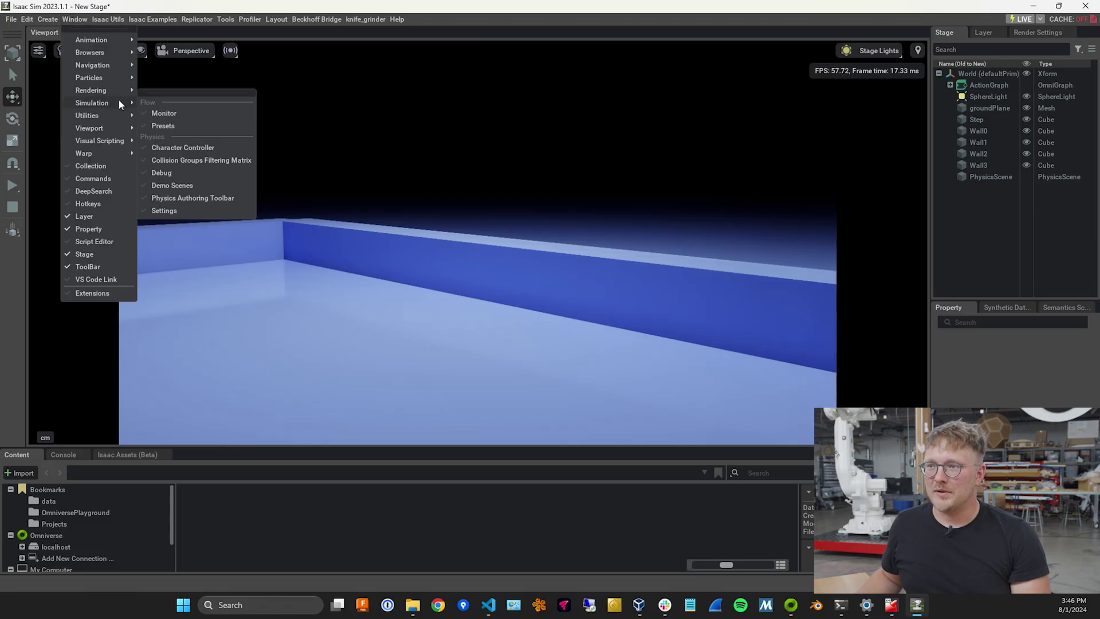
pyautogui.click(198, 182)
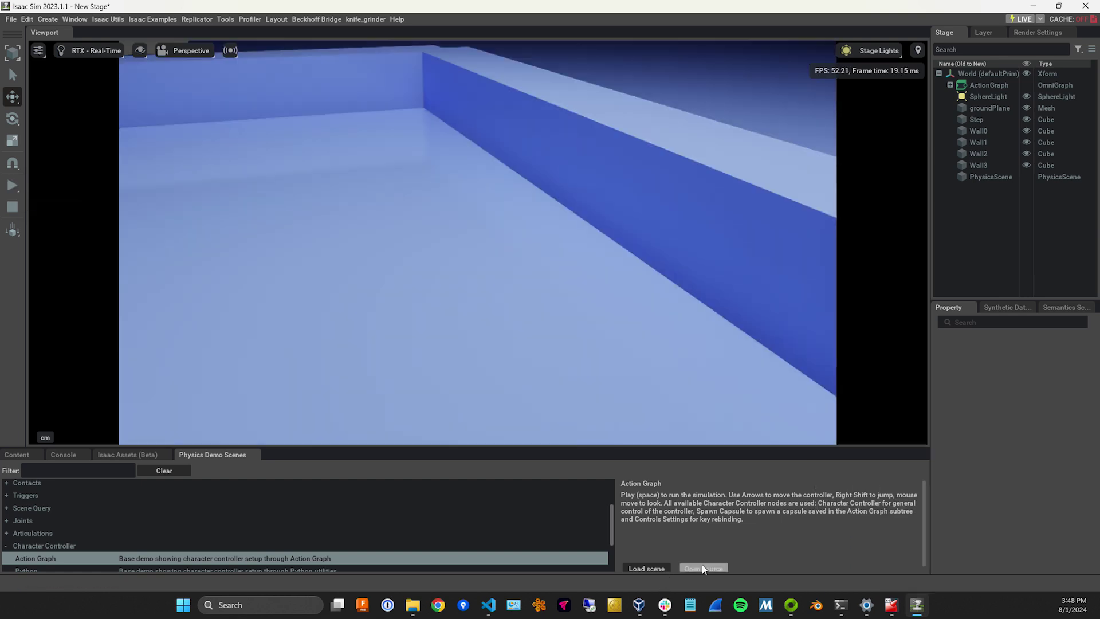
# Open the demo's action graph in an enlarged editor and inspect the Character Controller and On Stage Event nodes.
pyautogui.click(703, 568)
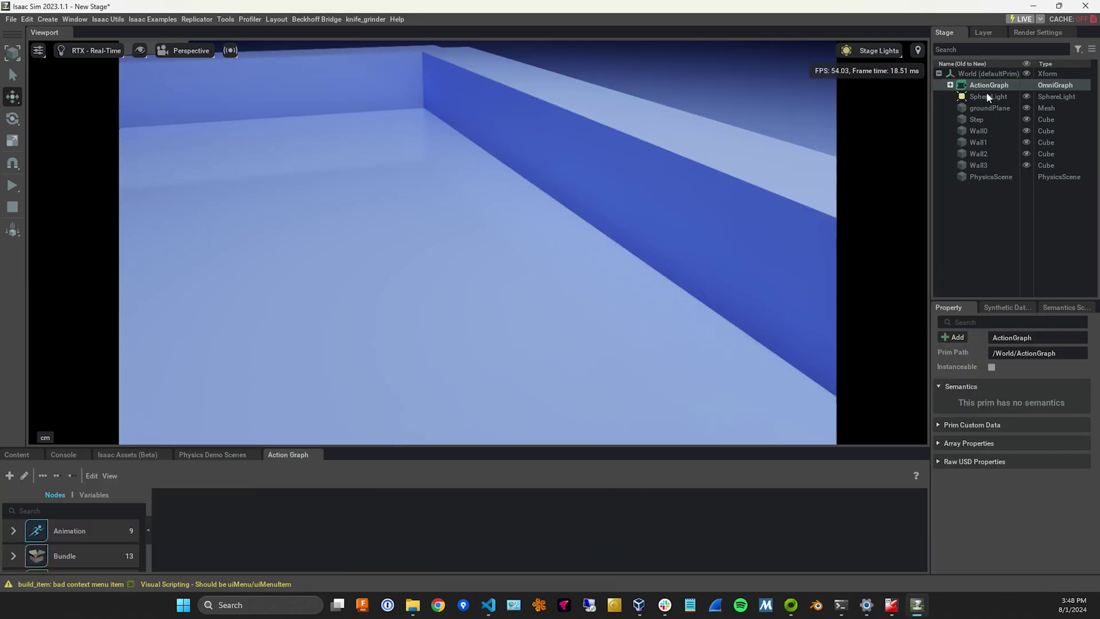
pyautogui.moveTo(399, 443); pyautogui.dragTo(395, 187)
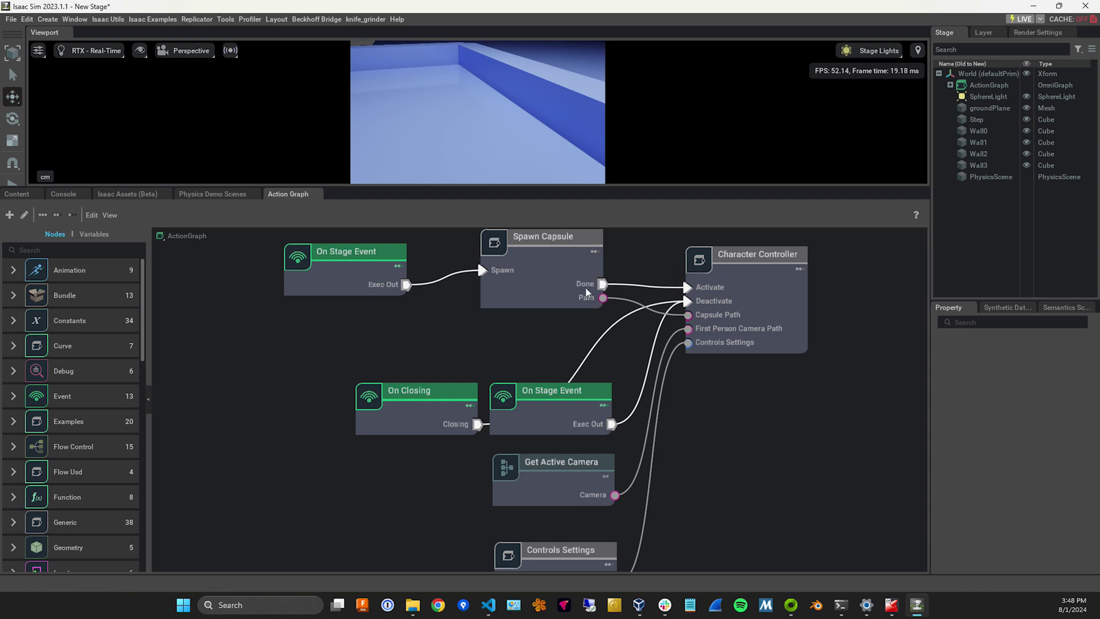
pyautogui.click(762, 288)
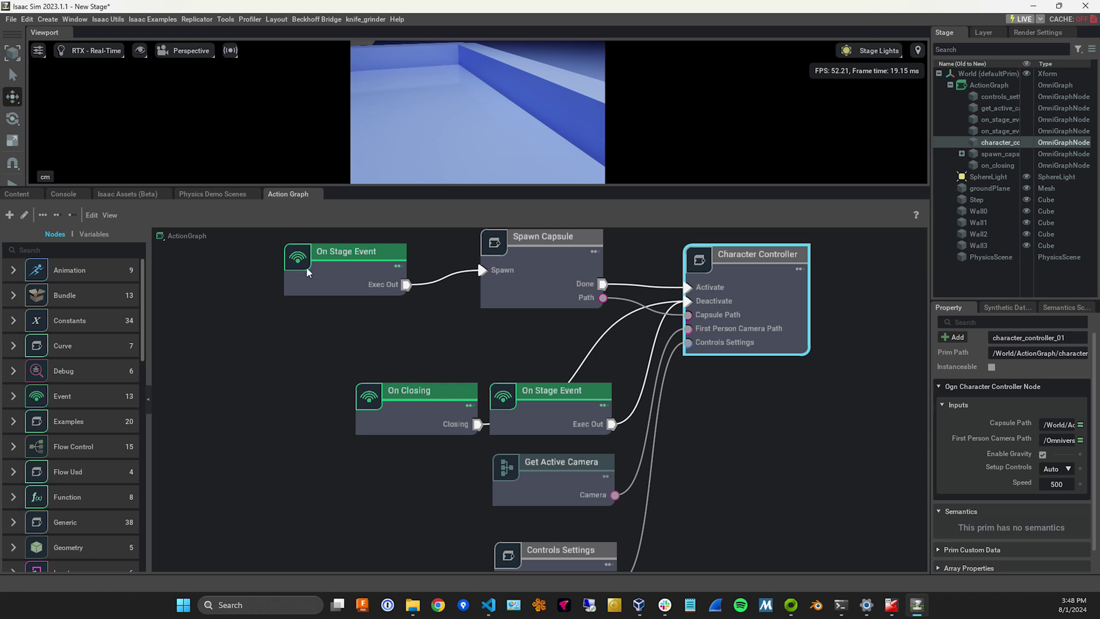
pyautogui.click(327, 285)
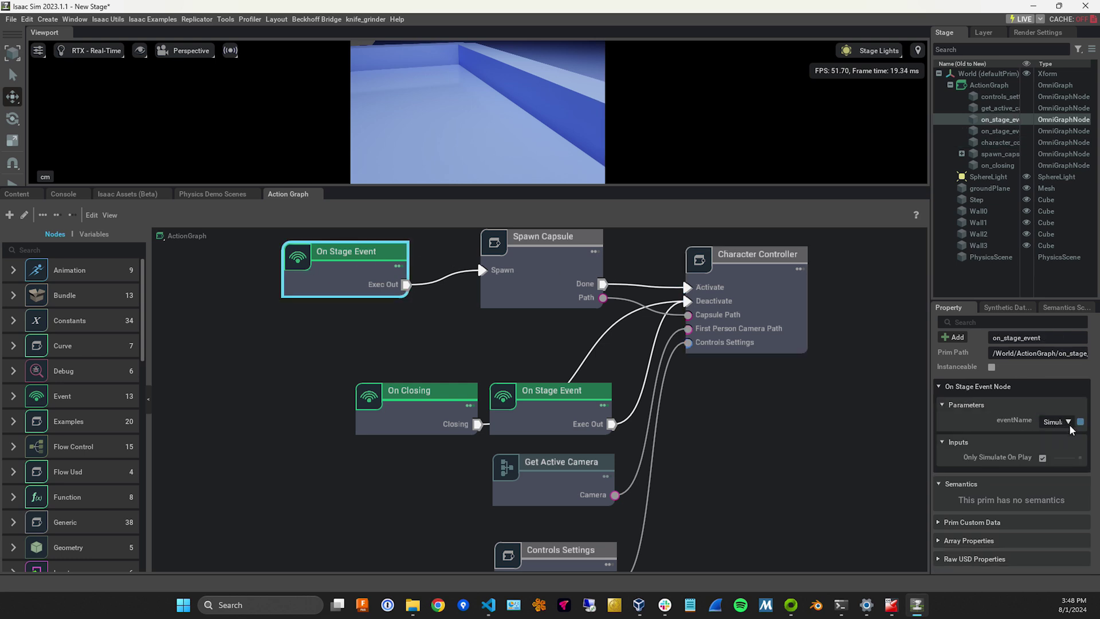
# Widen the side panels and review the Get Active Camera, Controls Settings and Character Controller node properties.
pyautogui.moveTo(924, 389); pyautogui.dragTo(802, 389)
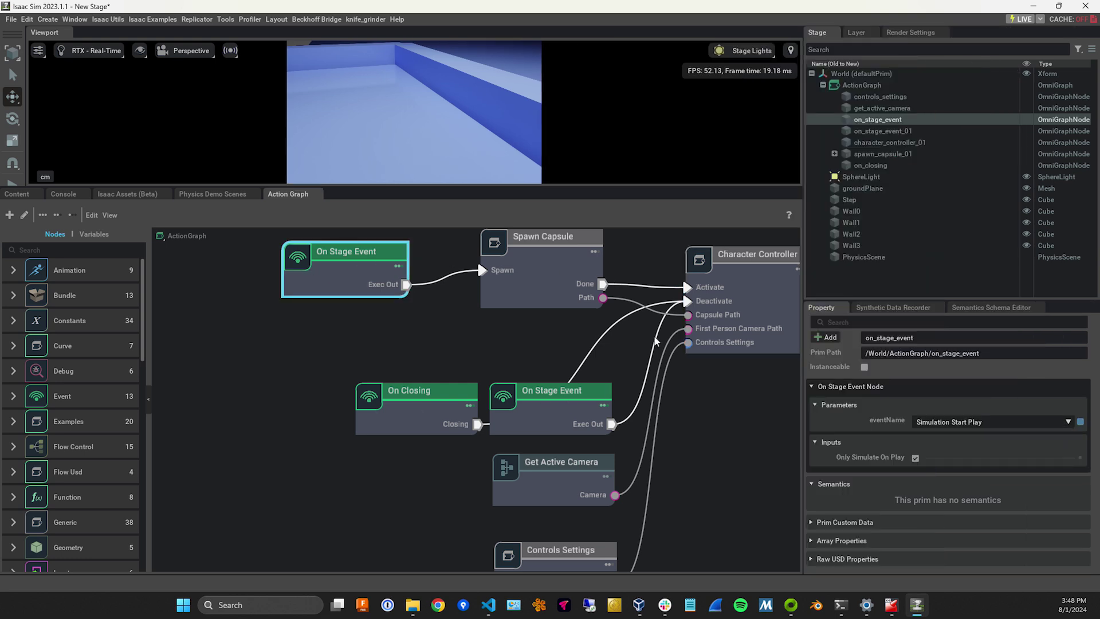
pyautogui.click(547, 496)
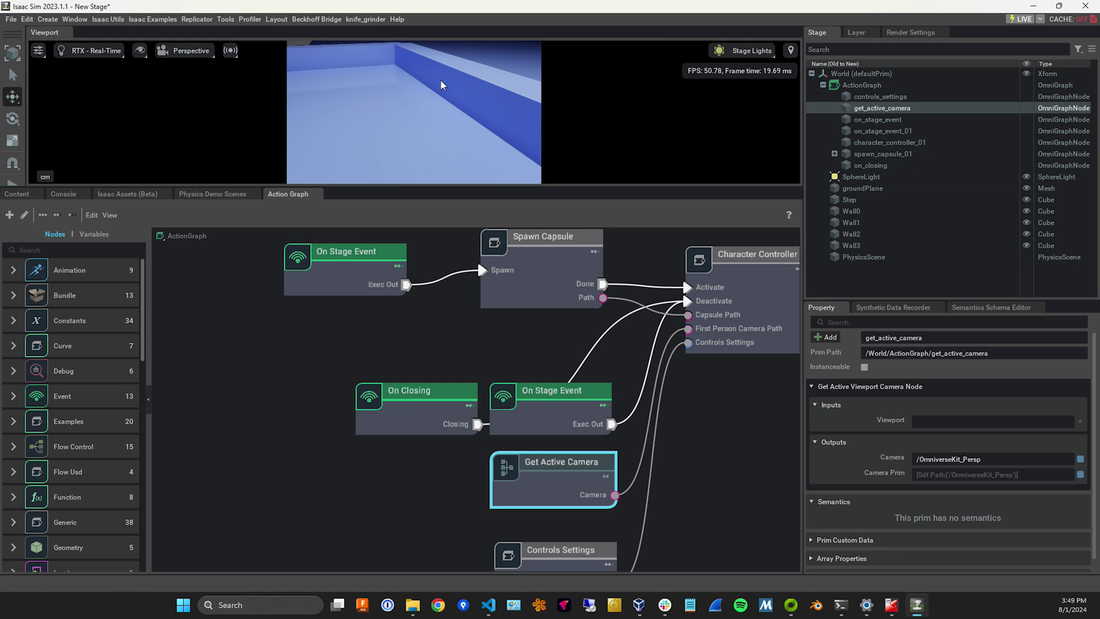
pyautogui.click(561, 557)
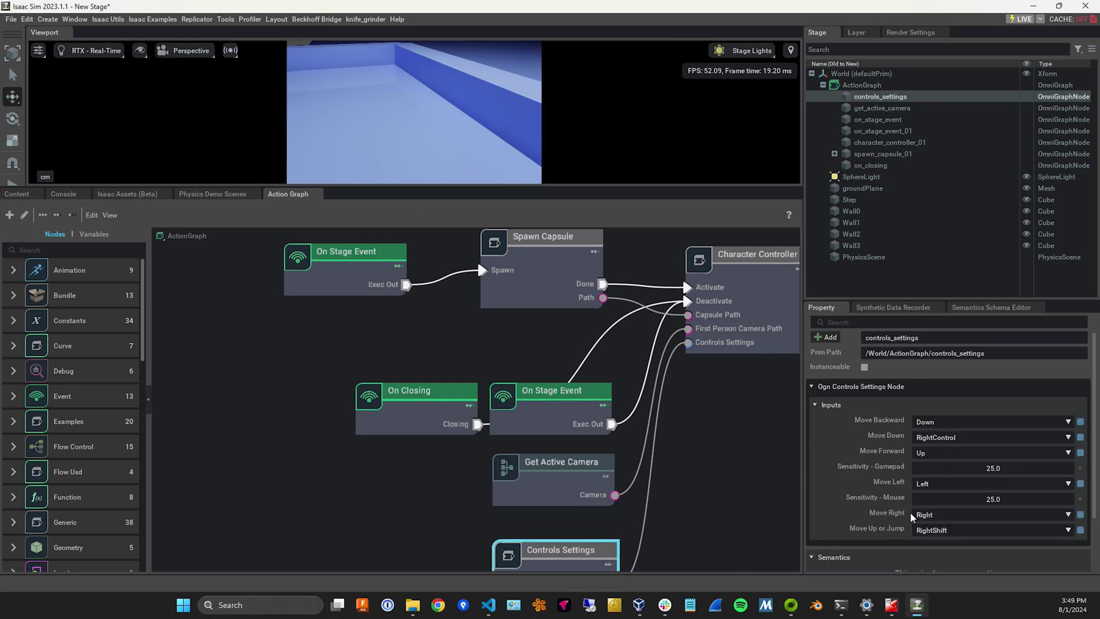
pyautogui.click(761, 272)
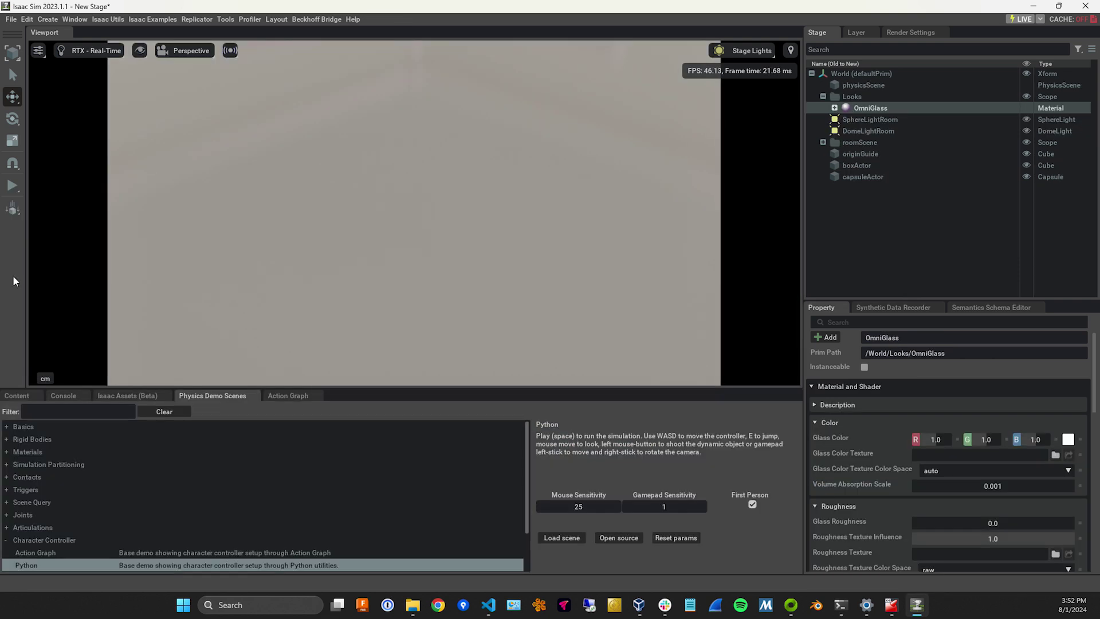
# Play the Python demo, walk forward with W, shoot the cube off the table, and pause with Space.
pyautogui.click(13, 185)
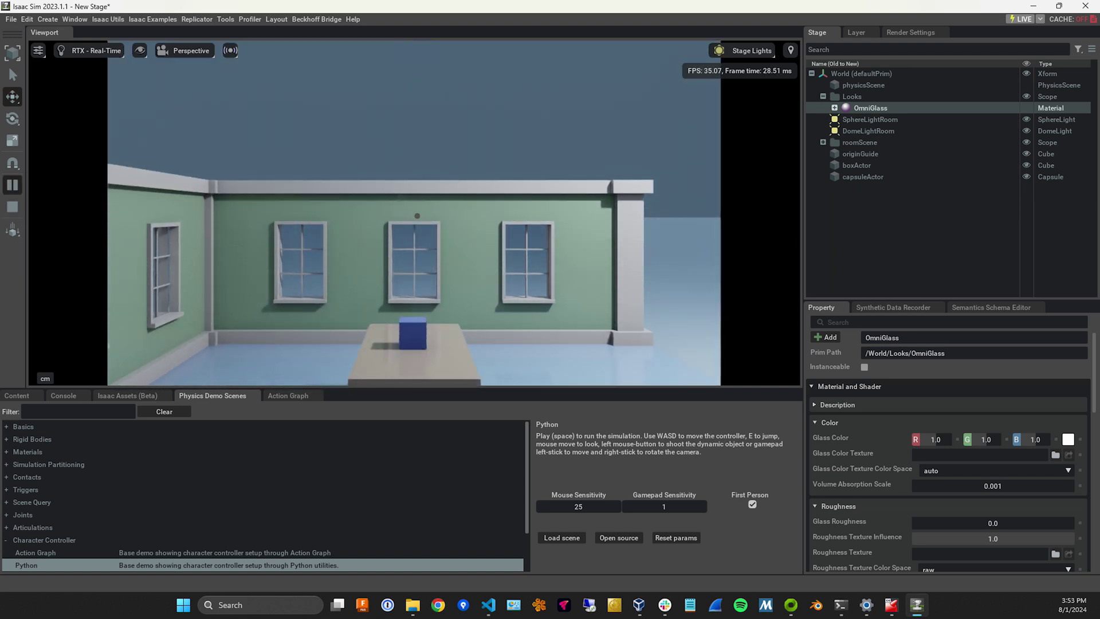
pyautogui.press('w')
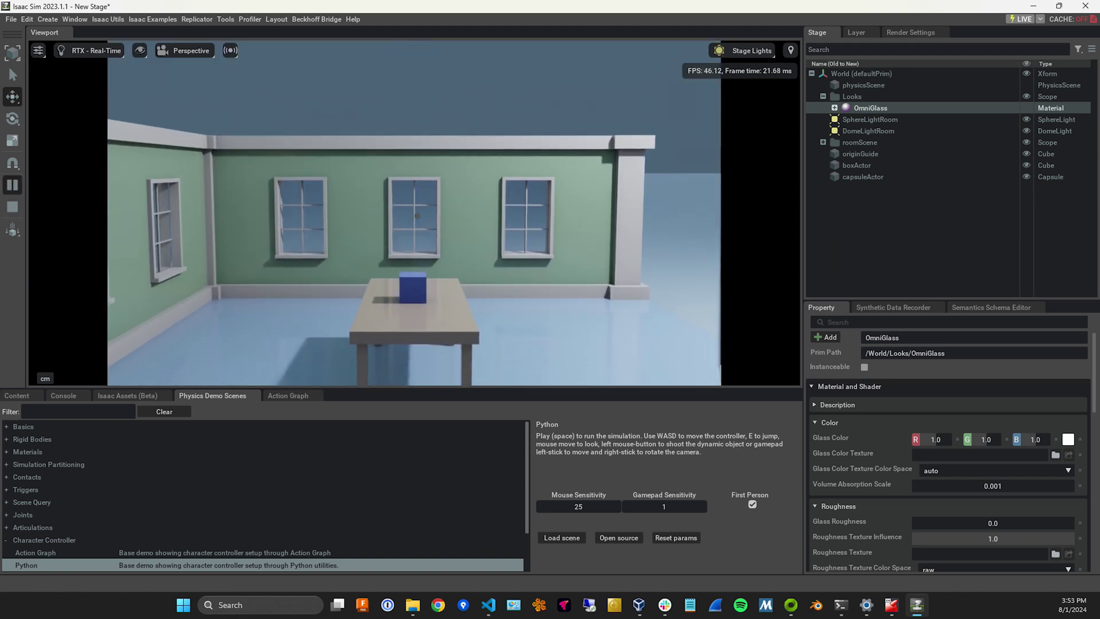
pyautogui.moveTo(550, 223)
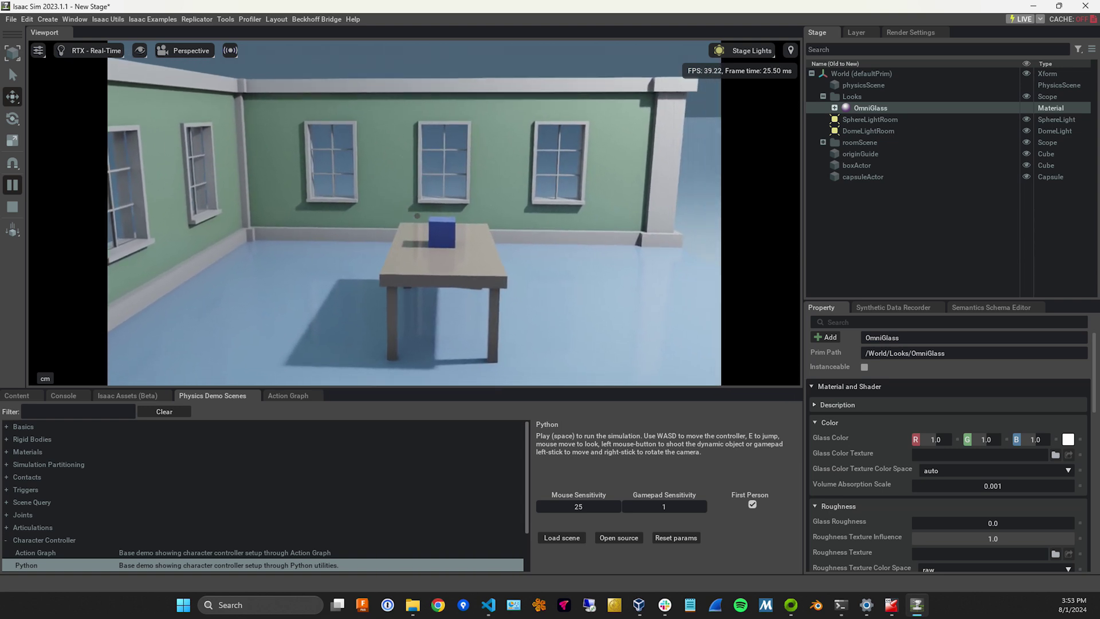
pyautogui.moveTo(417, 216)
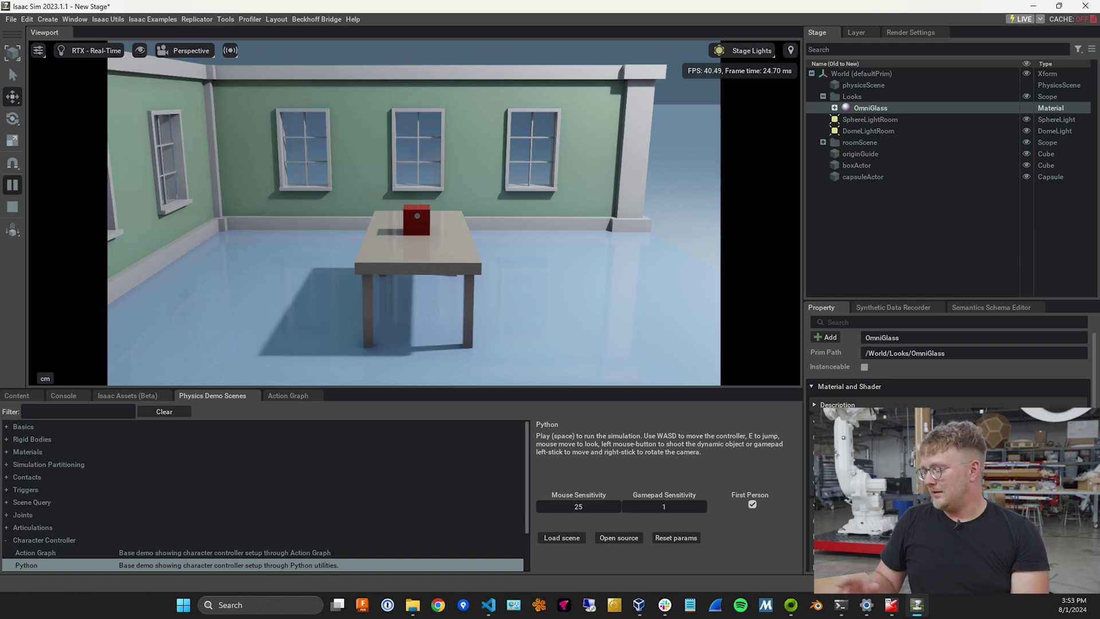
pyautogui.click(417, 216)
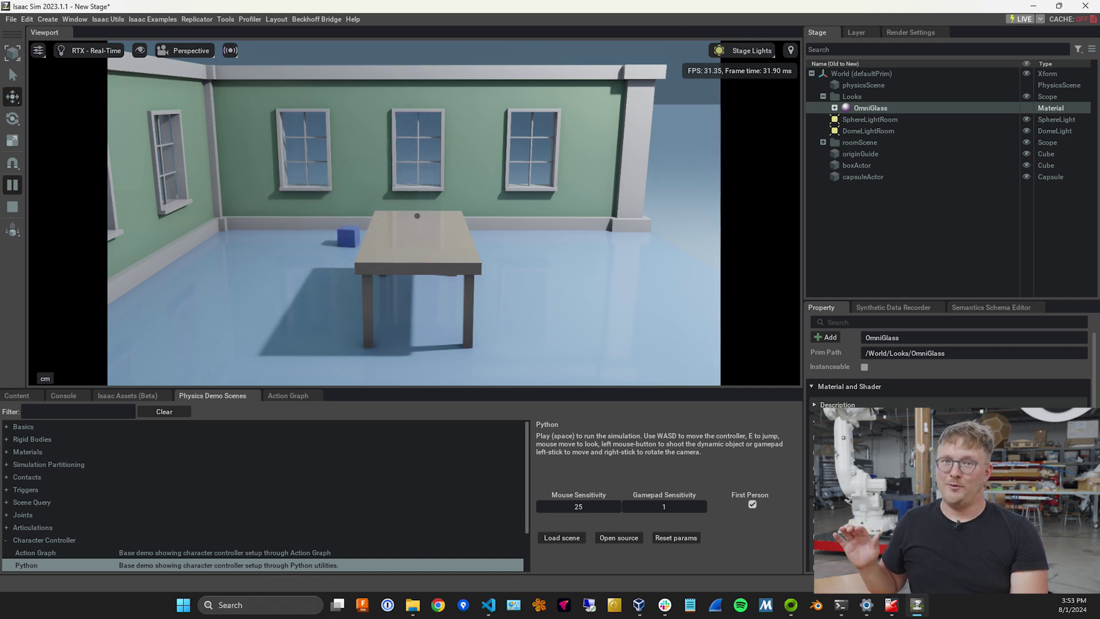
pyautogui.press('space')
# Open CharacterControllerDemo.py in VS Code, scroll through its code, then switch back to Isaac Sim.
pyautogui.click(607, 540)
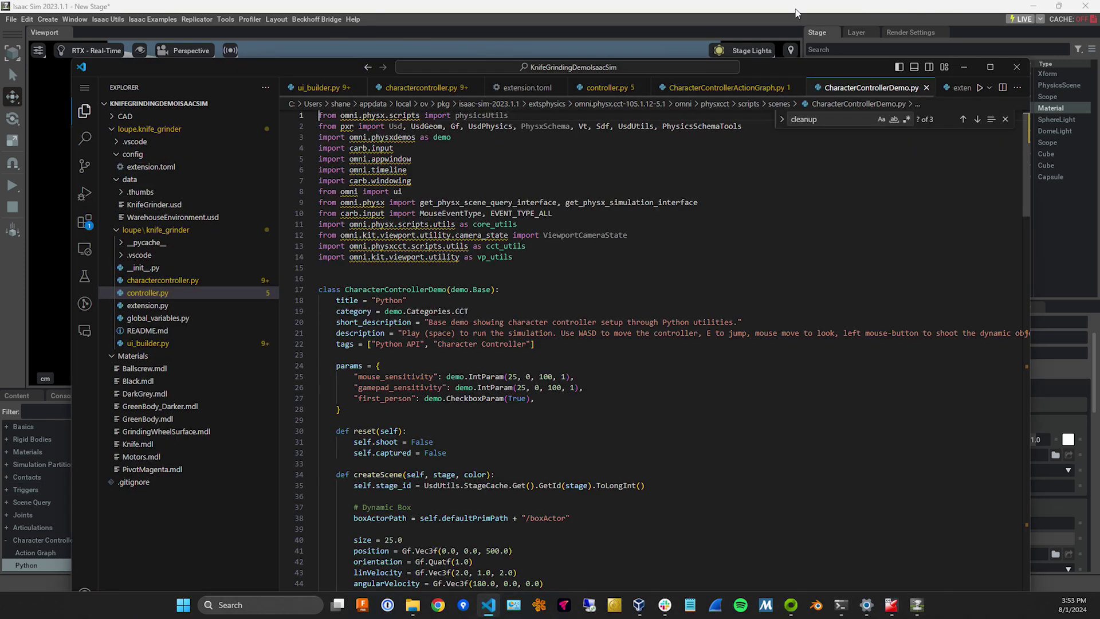
pyautogui.moveTo(848, 67); pyautogui.dragTo(790, 28)
pyautogui.scroll(-5, 484, 285)
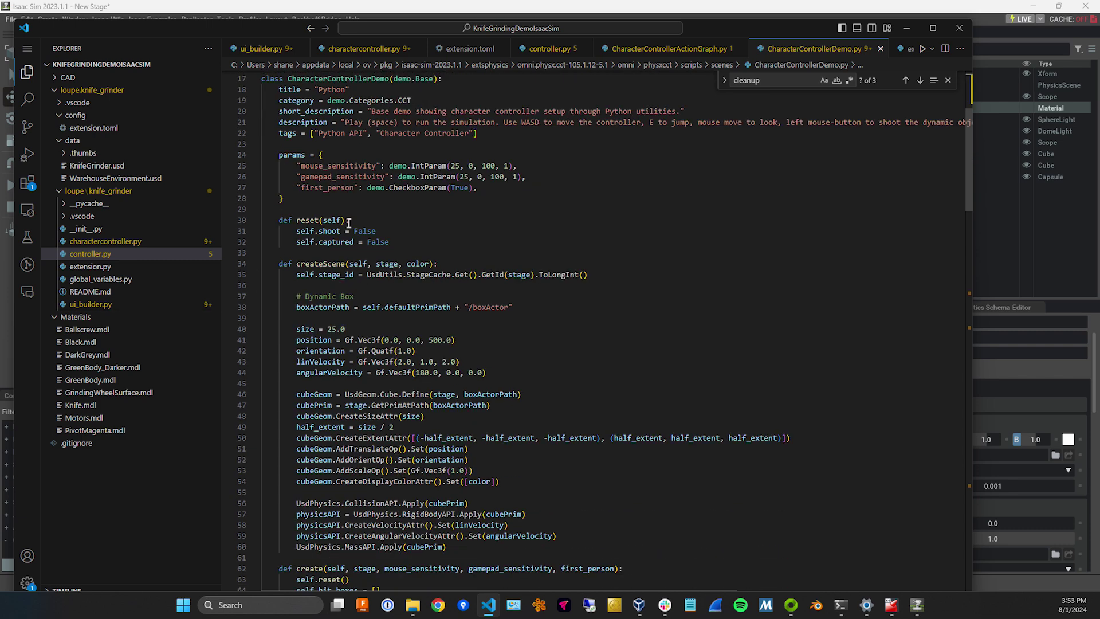
pyautogui.click(73, 19)
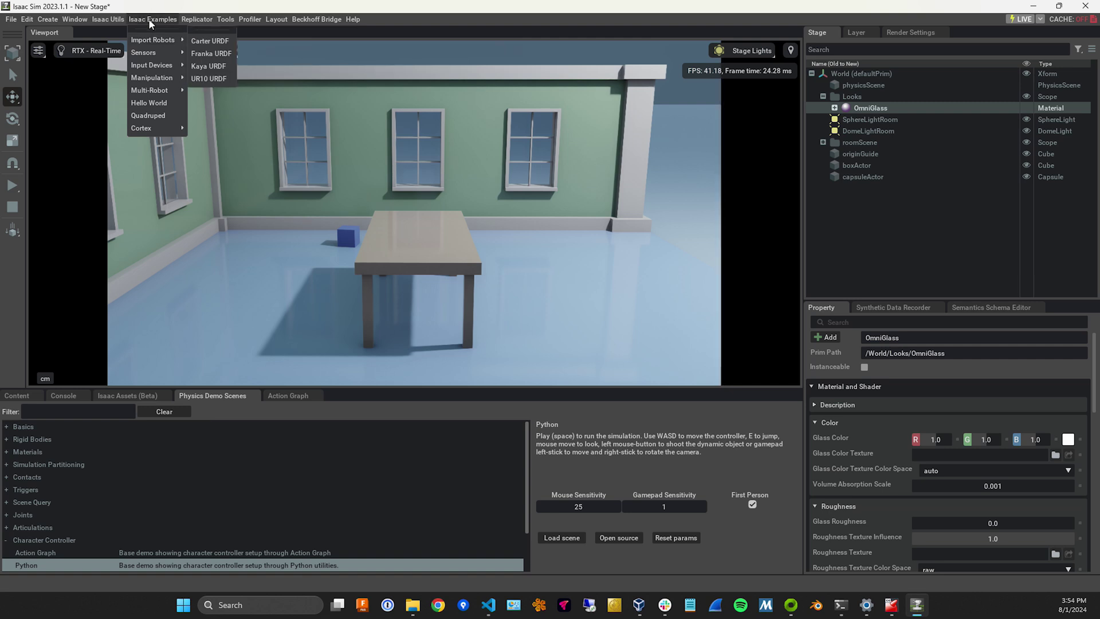
# Load Isaac Examples > Input Devices > Kaya Gamepad and start the simulation.
pyautogui.moveTo(154, 65)
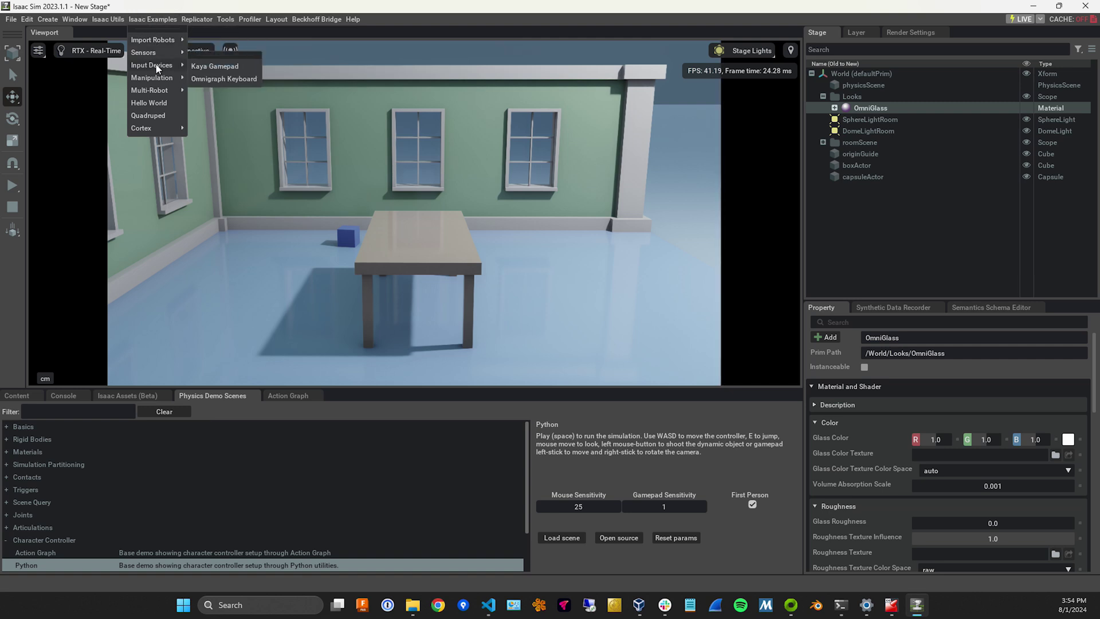
pyautogui.click(207, 66)
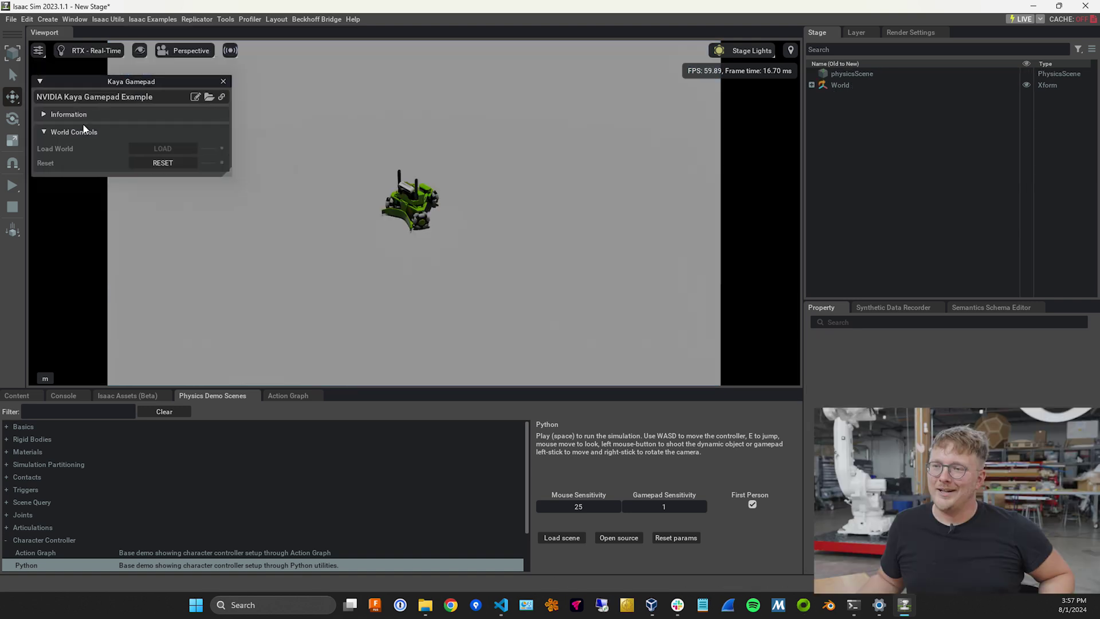
pyautogui.click(12, 190)
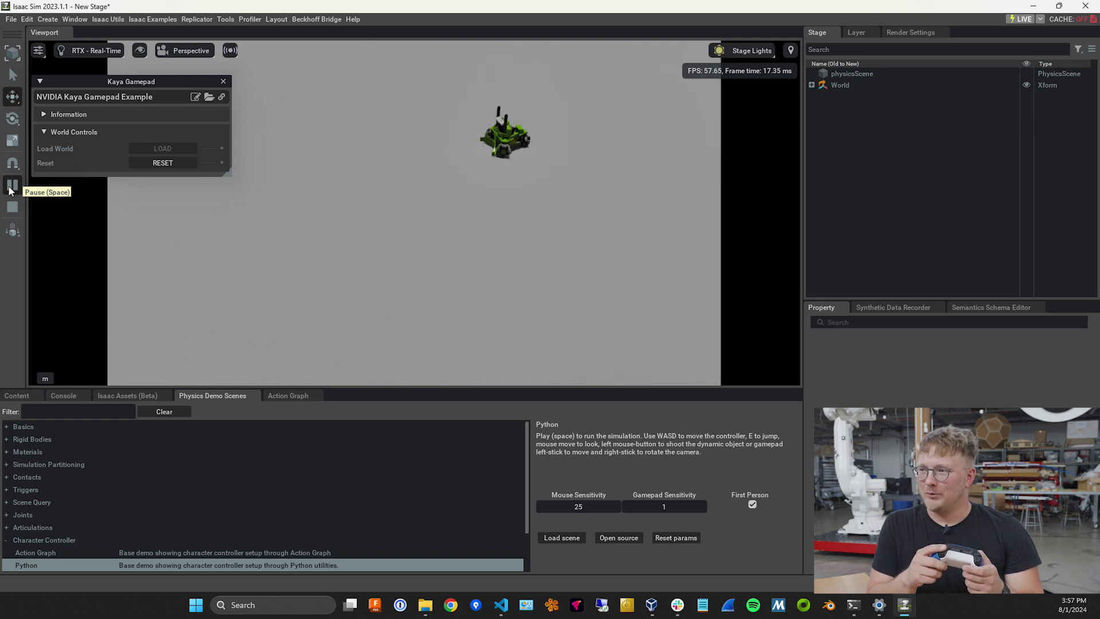
# Open the Kaya example's source in an enlarged VS Code window and read kaya_gamepad.py's scene setup.
pyautogui.click(195, 96)
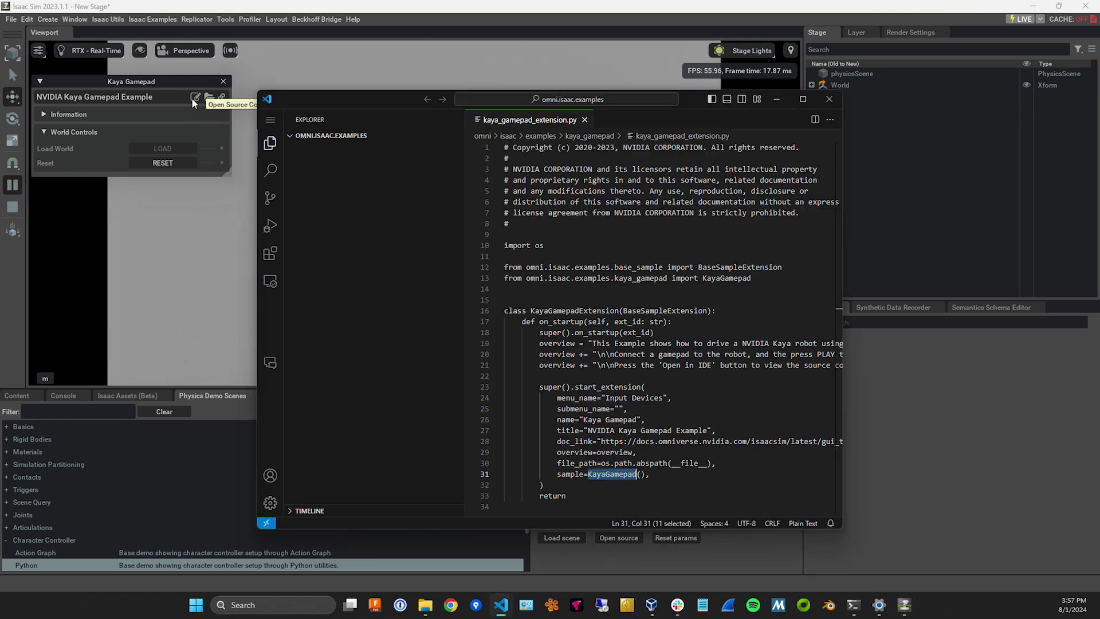
pyautogui.moveTo(375, 99); pyautogui.dragTo(271, 51)
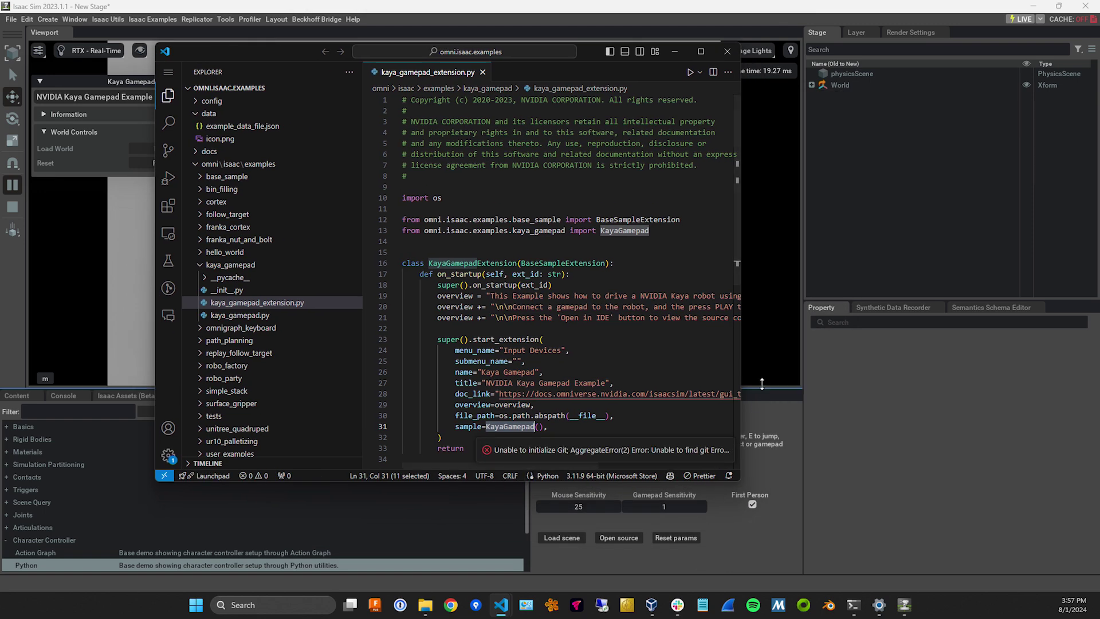
pyautogui.moveTo(742, 481); pyautogui.dragTo(1092, 583)
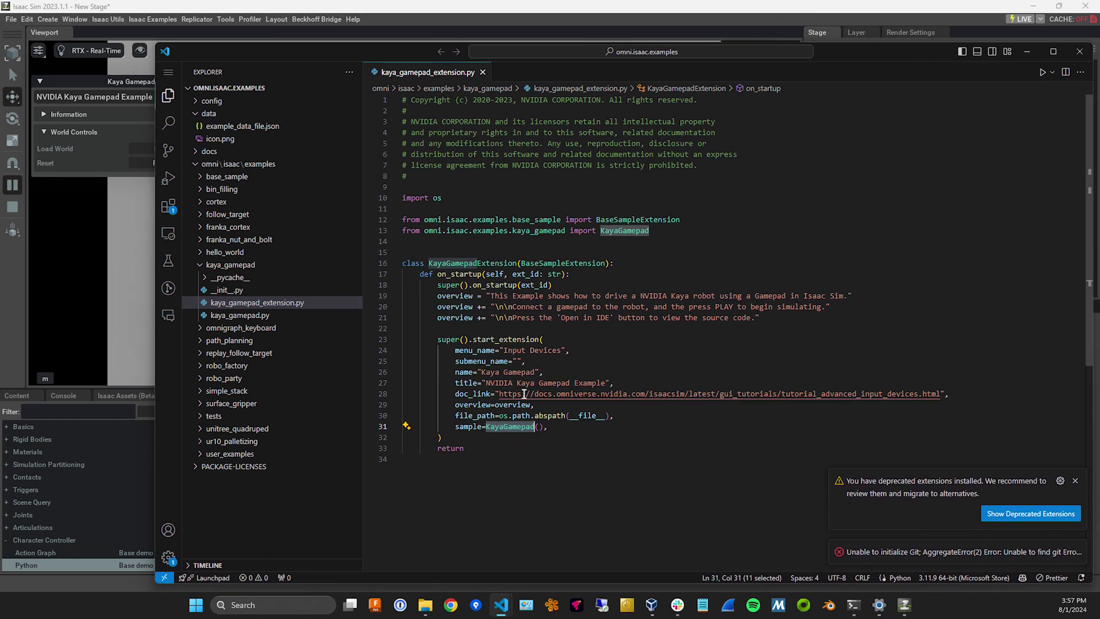
pyautogui.click(239, 315)
pyautogui.scroll(-2, 682, 289)
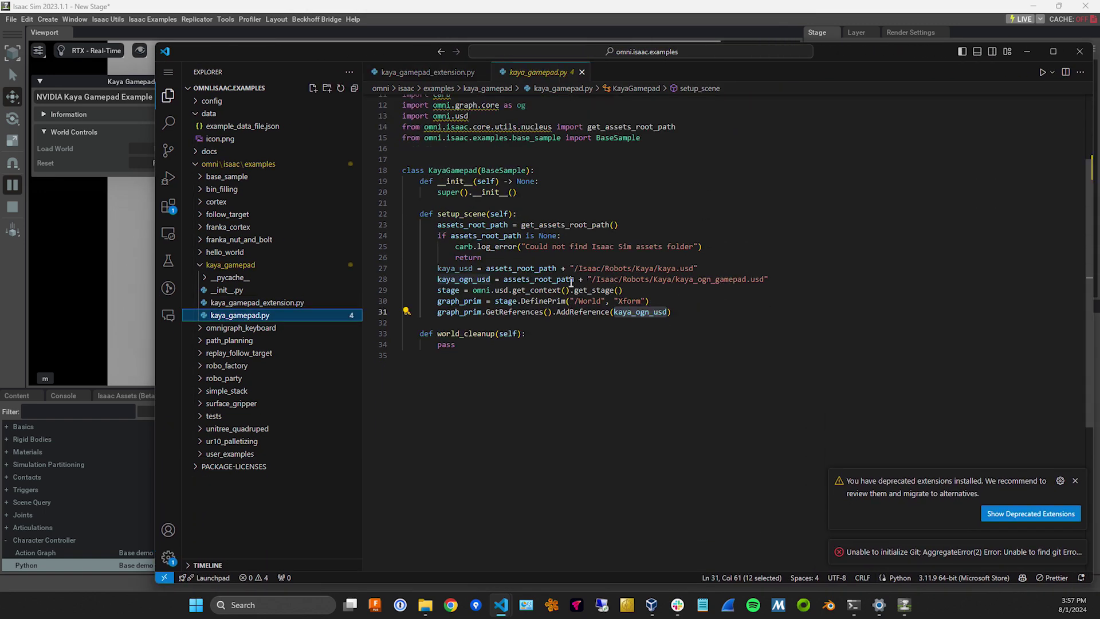
# Back in Isaac Sim, open World's ActionGraph prim in an enlarged graph editor.
pyautogui.hotkey('alt', 'Tab')
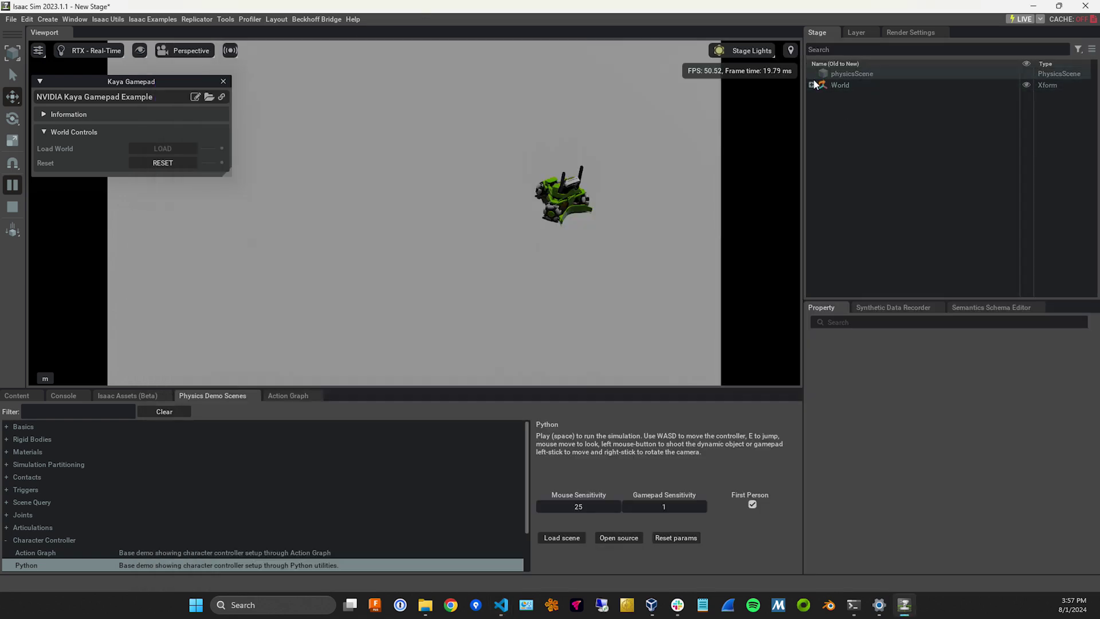
pyautogui.click(813, 84)
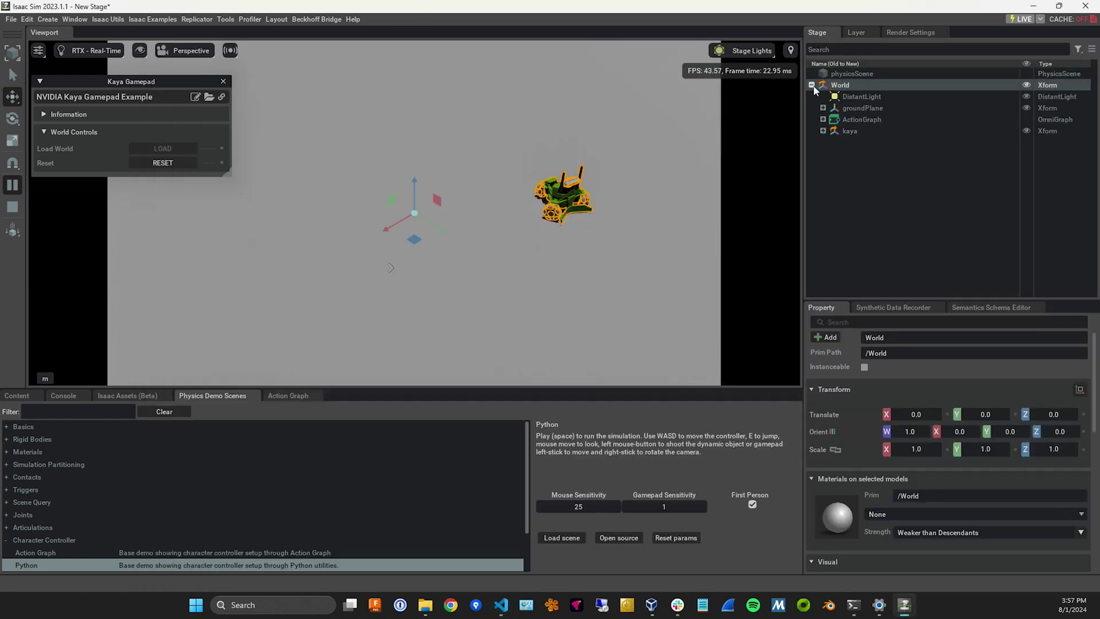
pyautogui.click(854, 120)
pyautogui.rightClick(858, 120)
pyautogui.moveTo(917, 143)
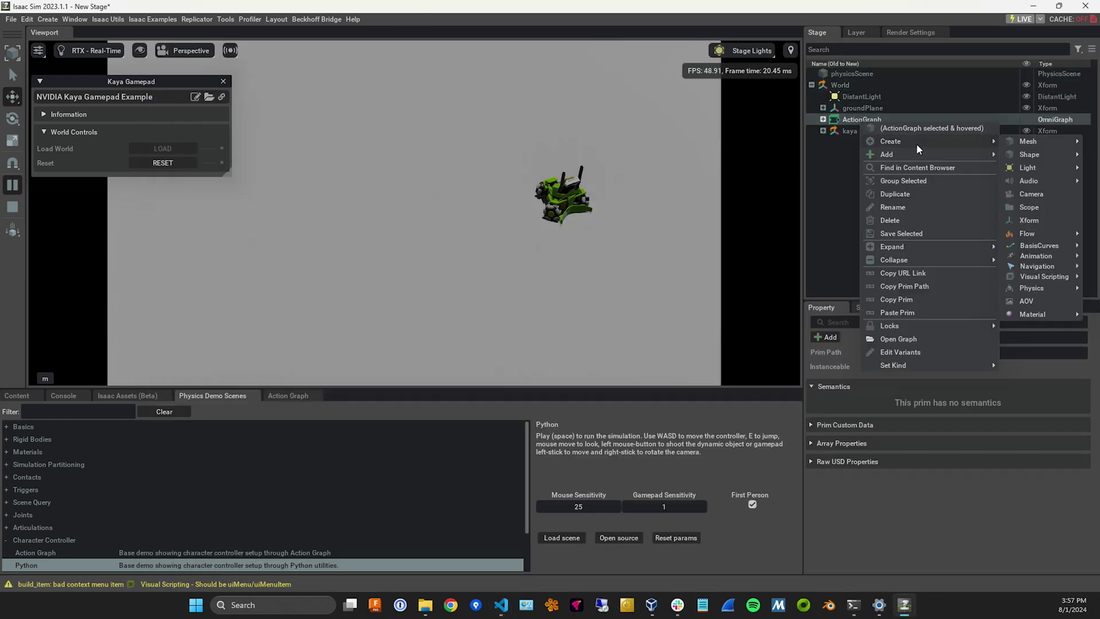
pyautogui.click(964, 335)
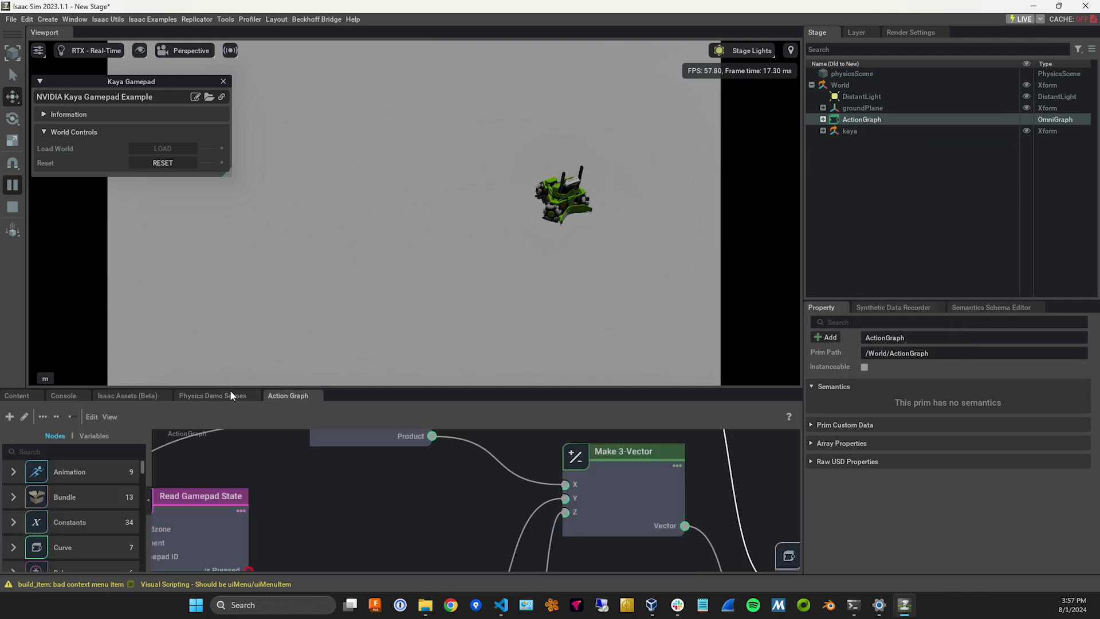
pyautogui.moveTo(256, 387); pyautogui.dragTo(261, 255)
pyautogui.scroll(5, 349, 378)
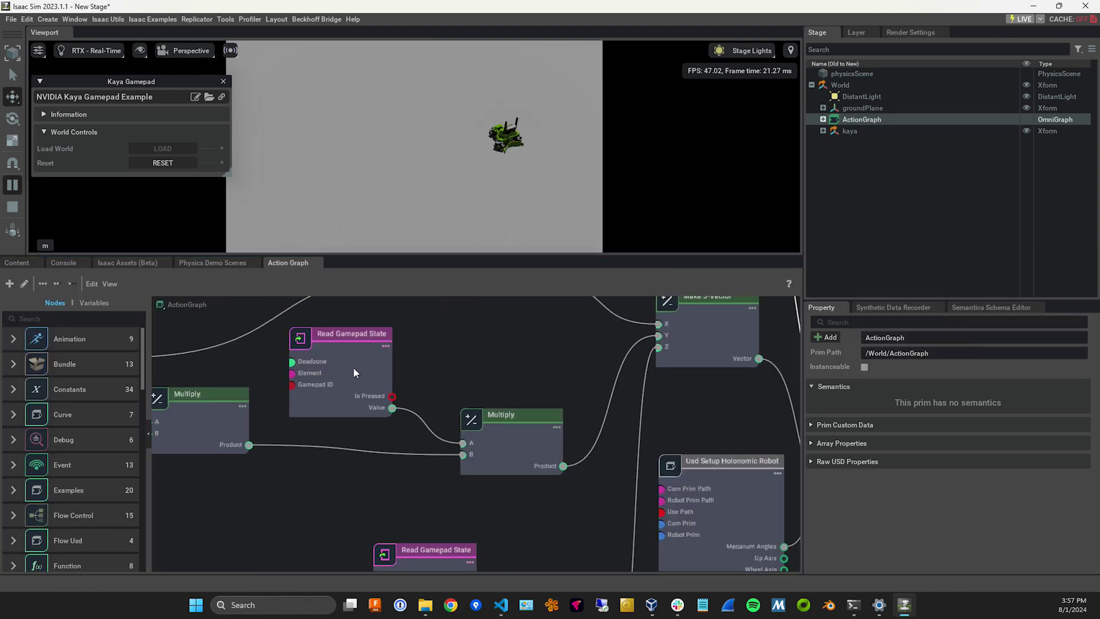
# Inspect both Read Gamepad State nodes and the Holonomic Controller node's inputs.
pyautogui.click(356, 340)
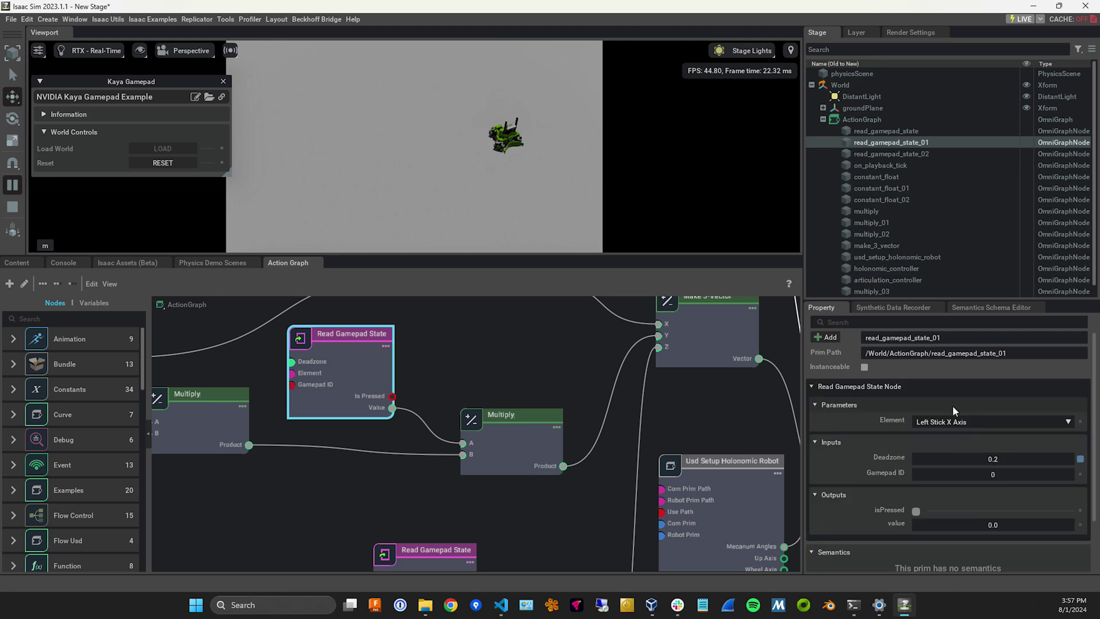
pyautogui.click(448, 553)
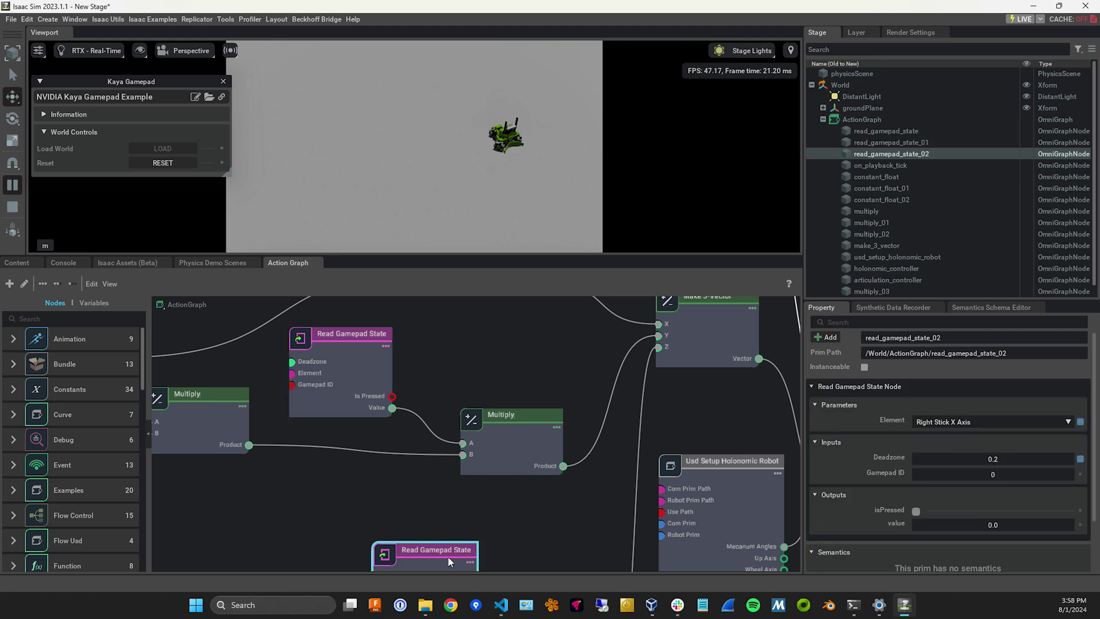
pyautogui.scroll(-3, 542, 445)
pyautogui.moveTo(611, 404); pyautogui.dragTo(555, 377, button='middle')
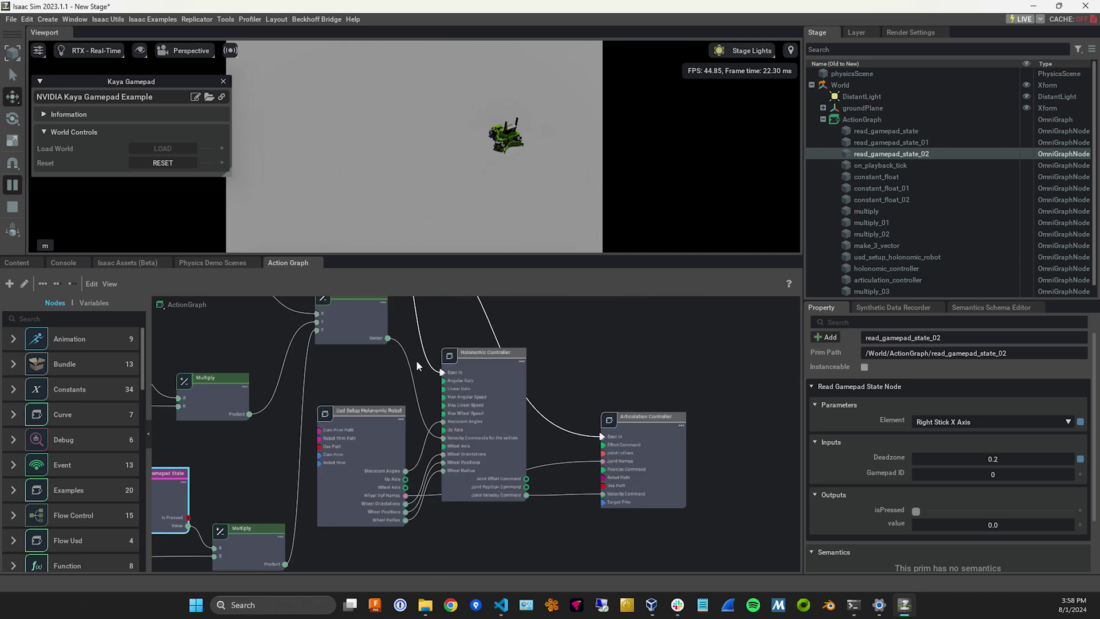
pyautogui.click(511, 380)
pyautogui.scroll(2, 516, 372)
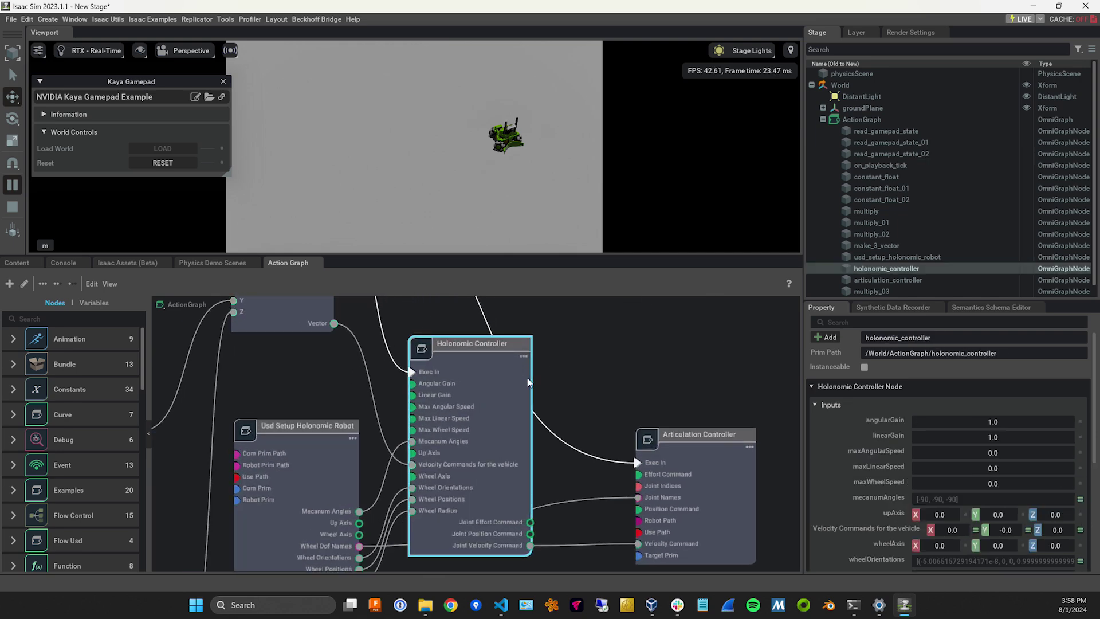
pyautogui.scroll(-2, 650, 361)
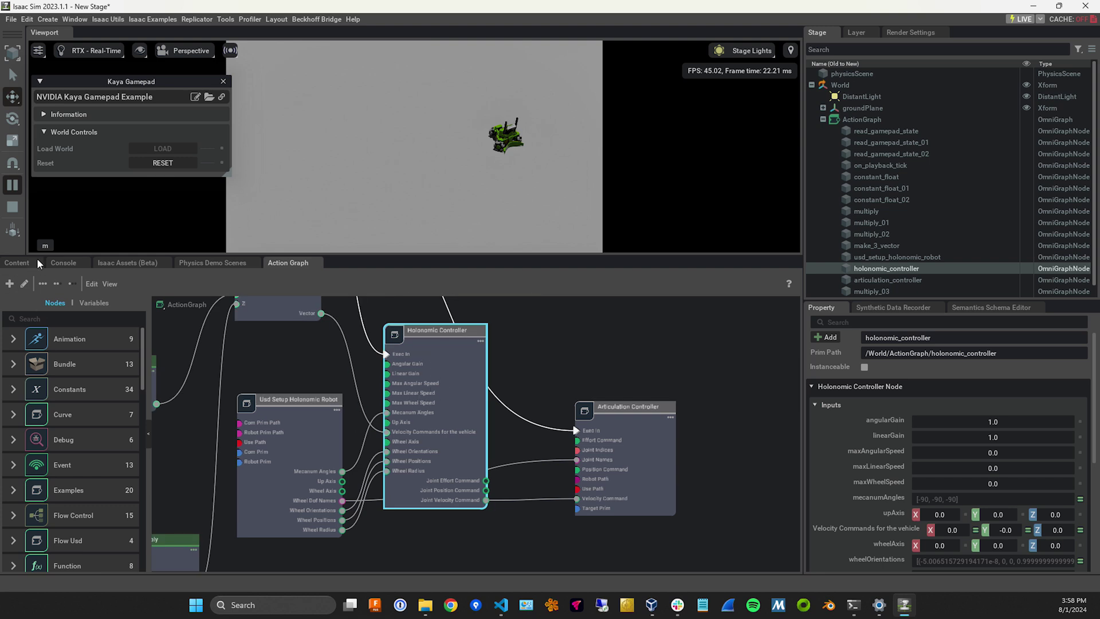
# Filter the Action Graph node library by searching 'controll' in the Nodes box.
pyautogui.click(64, 319)
pyautogui.write('control')
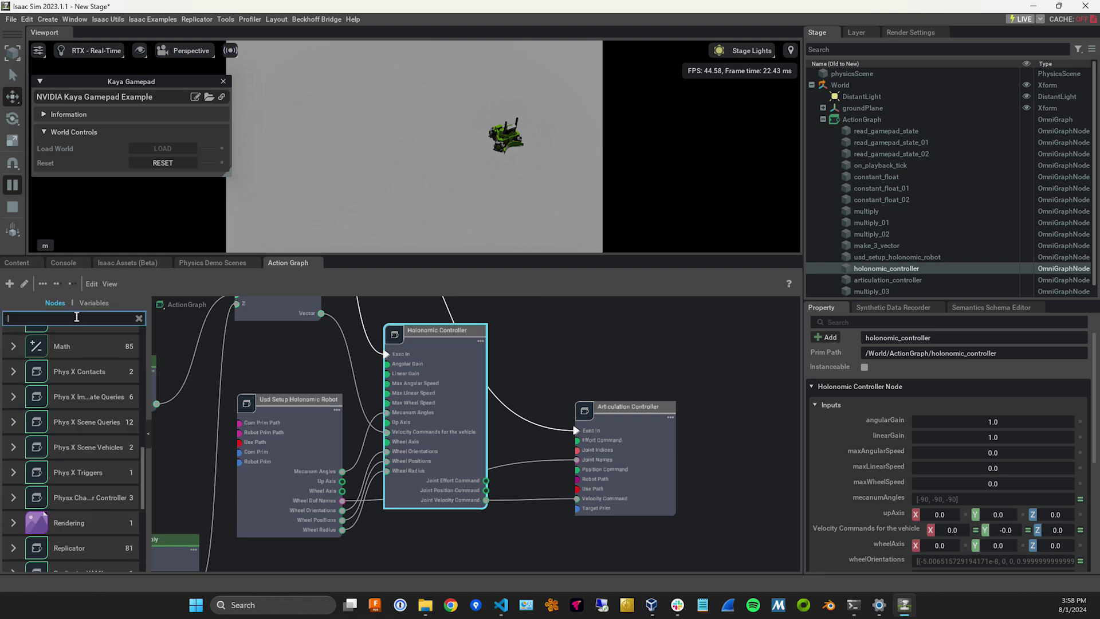
pyautogui.write('l')
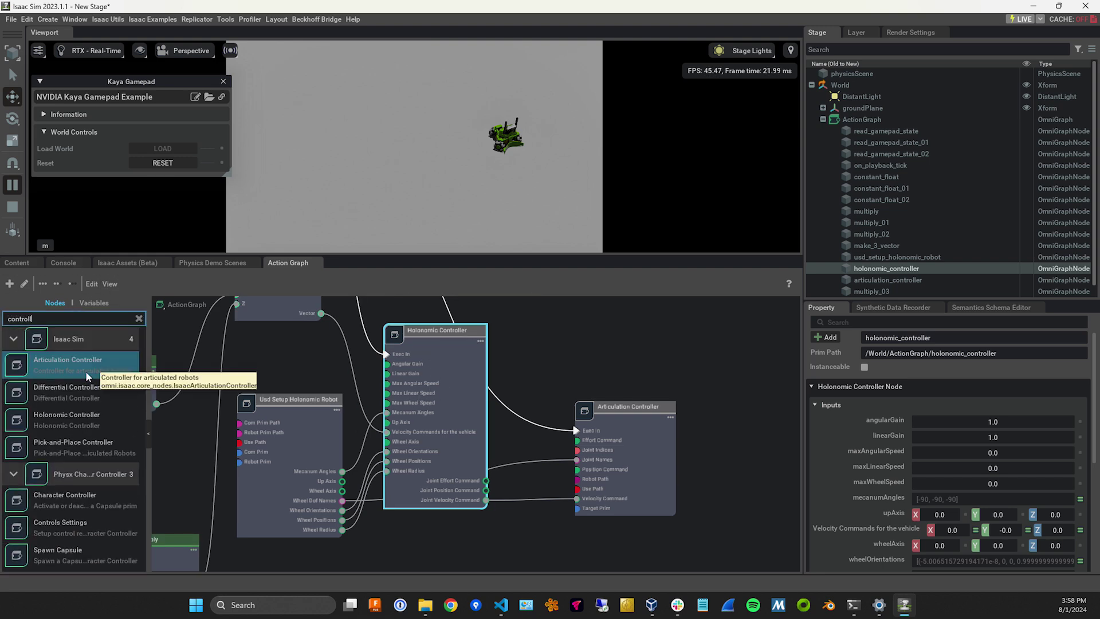